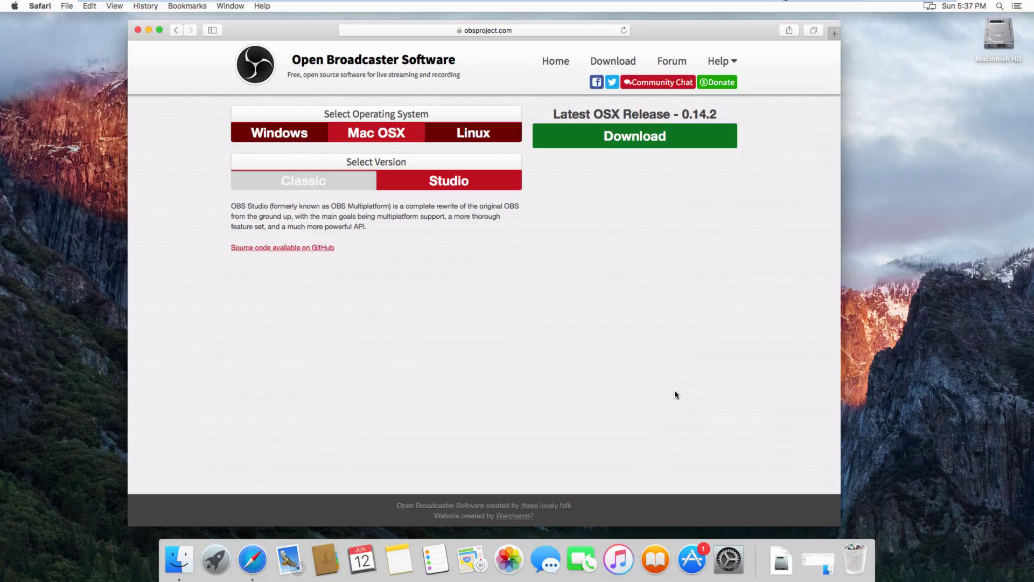
Open obs-0.14.2-installer.dmg from Downloads and launch the OBS.pkg installer inside it
left_click(781, 560)
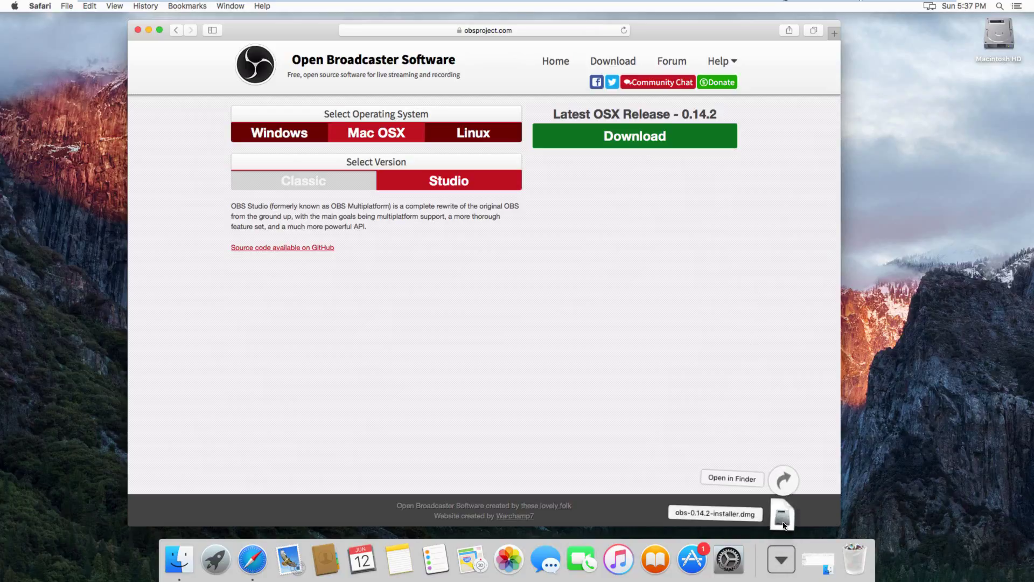
left_click(792, 482)
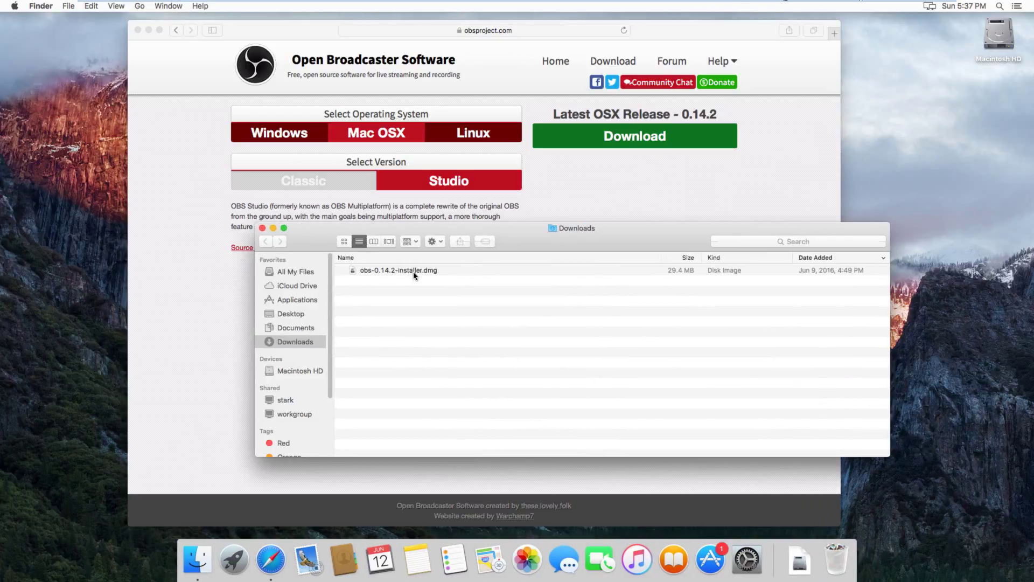
double_click(413, 272)
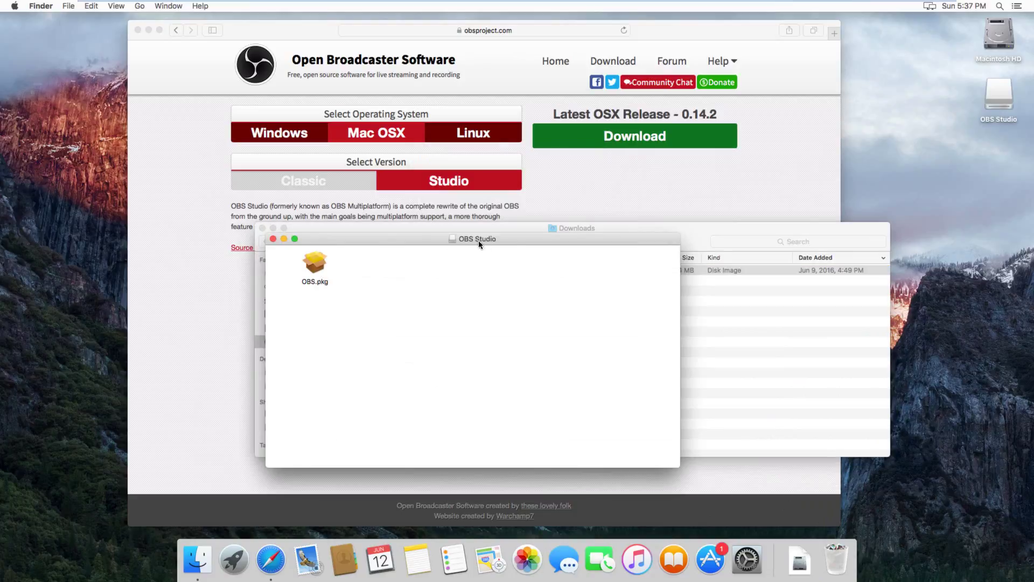
left_click_drag(518, 241, 664, 159)
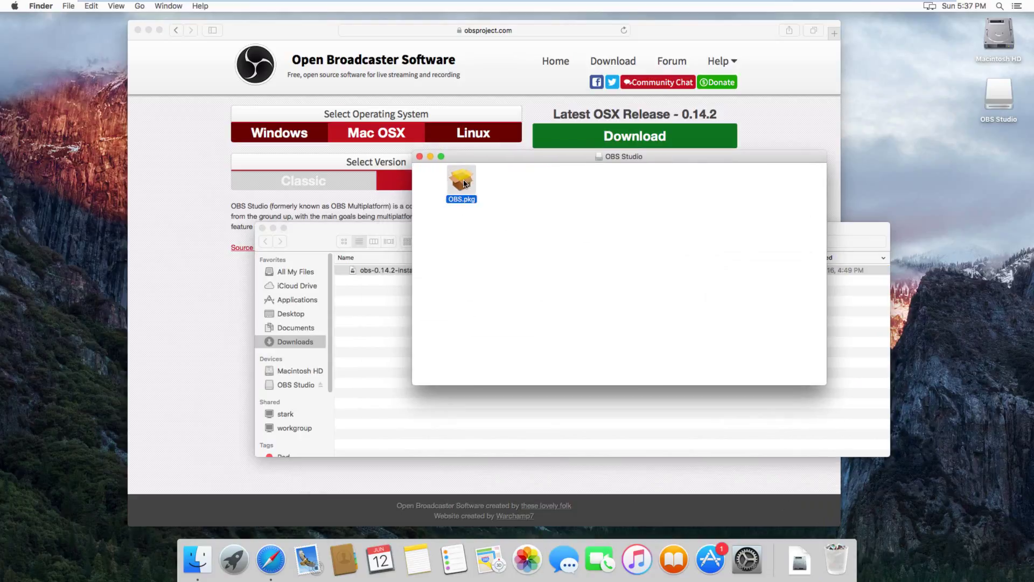
double_click(462, 181)
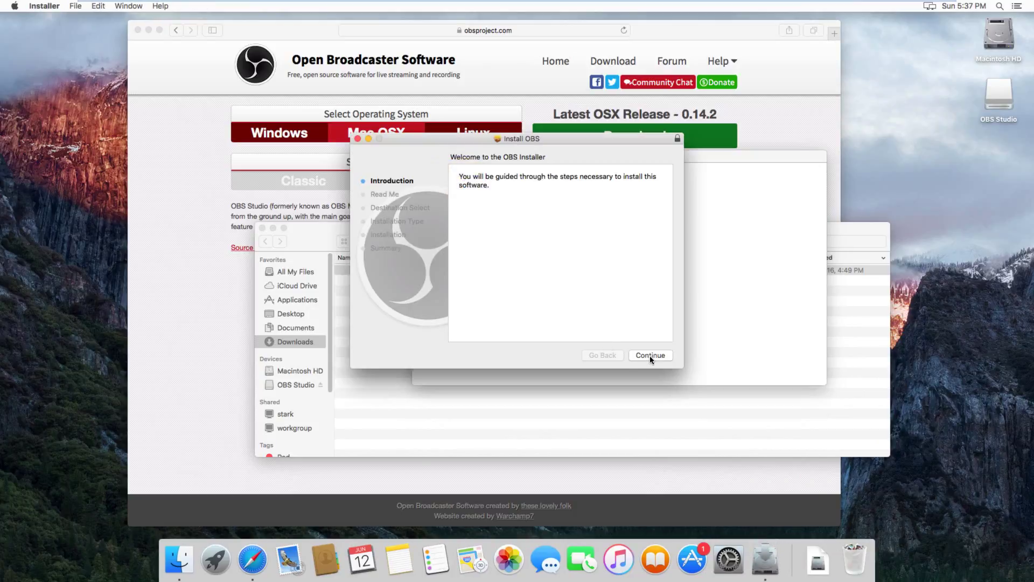
Run the standard OBS install on Macintosh HD, approving it with the administrator password
left_click(652, 358)
left_click(653, 355)
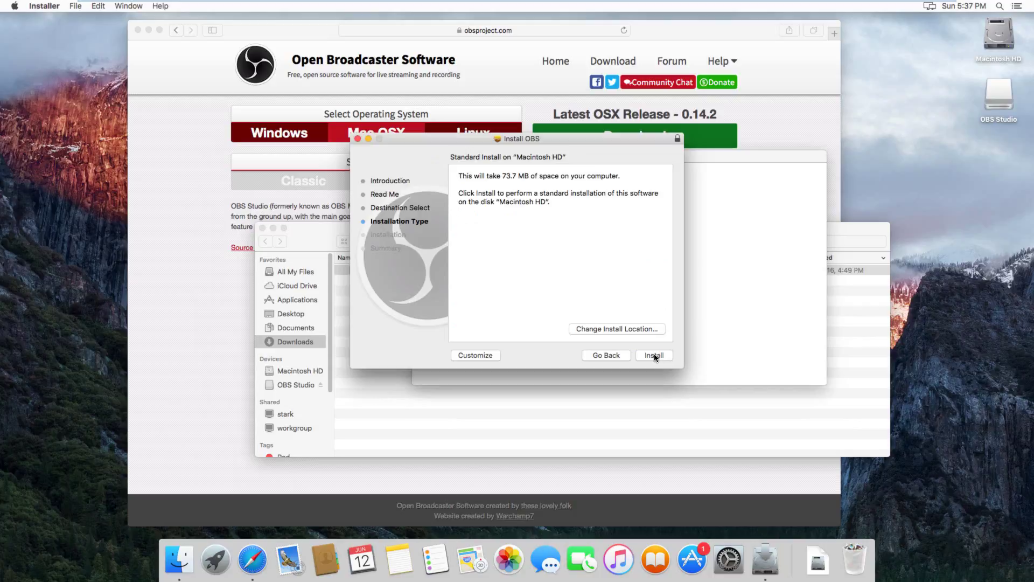
left_click(654, 355)
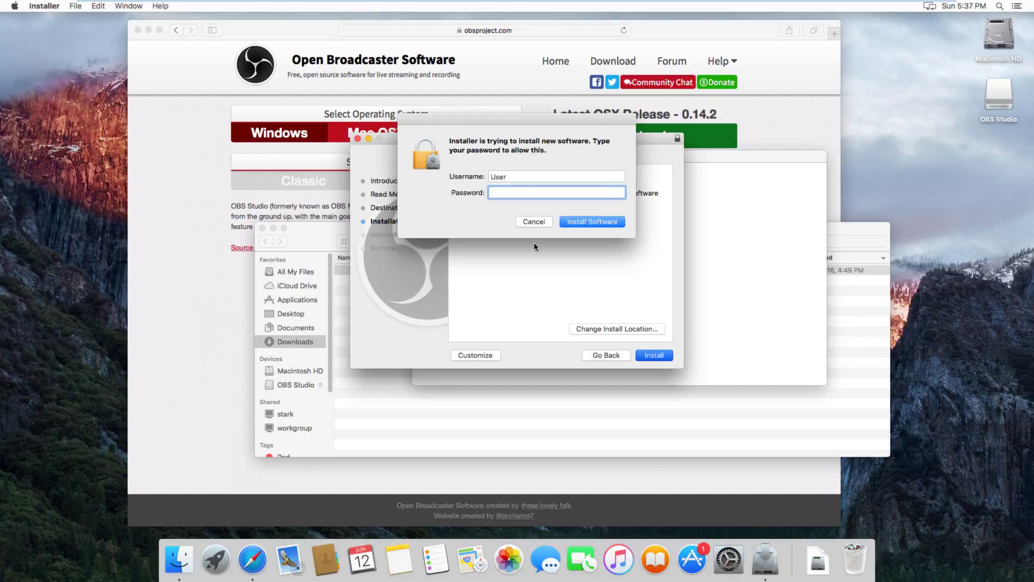
type("password")
key("Return")
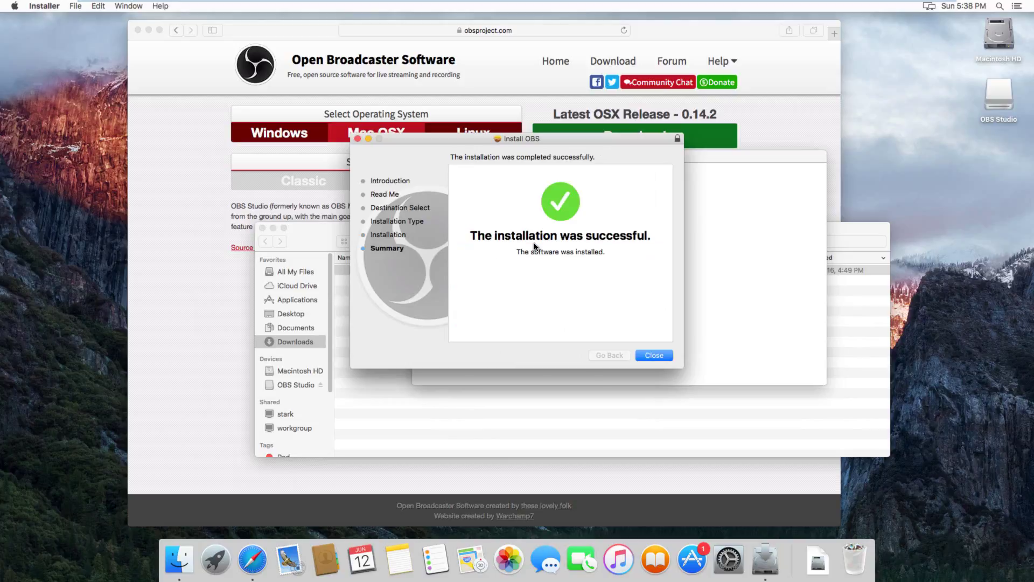
Close the finished installer and launch OBS from Macintosh HD's Applications folder
key("Return")
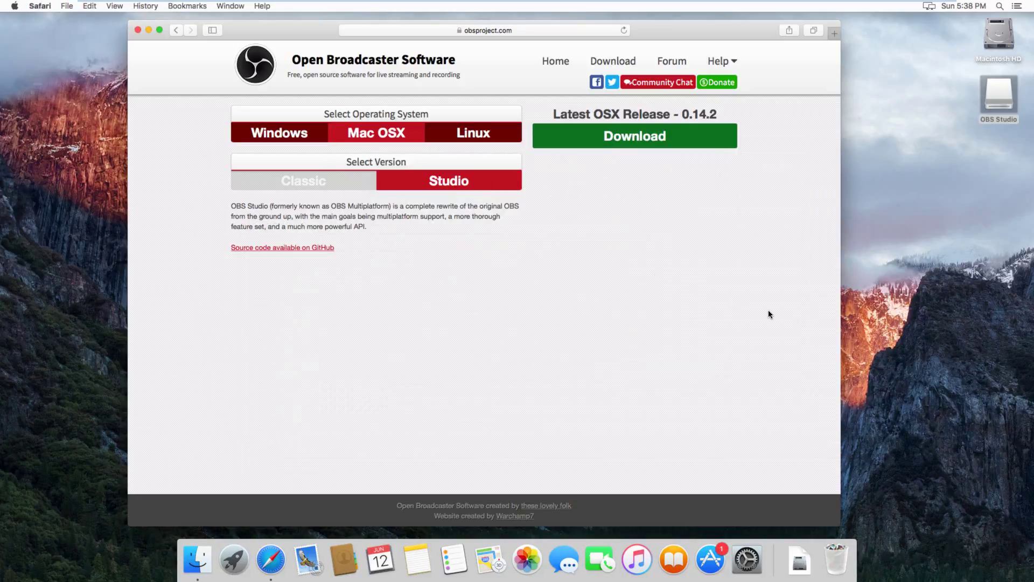
double_click(997, 51)
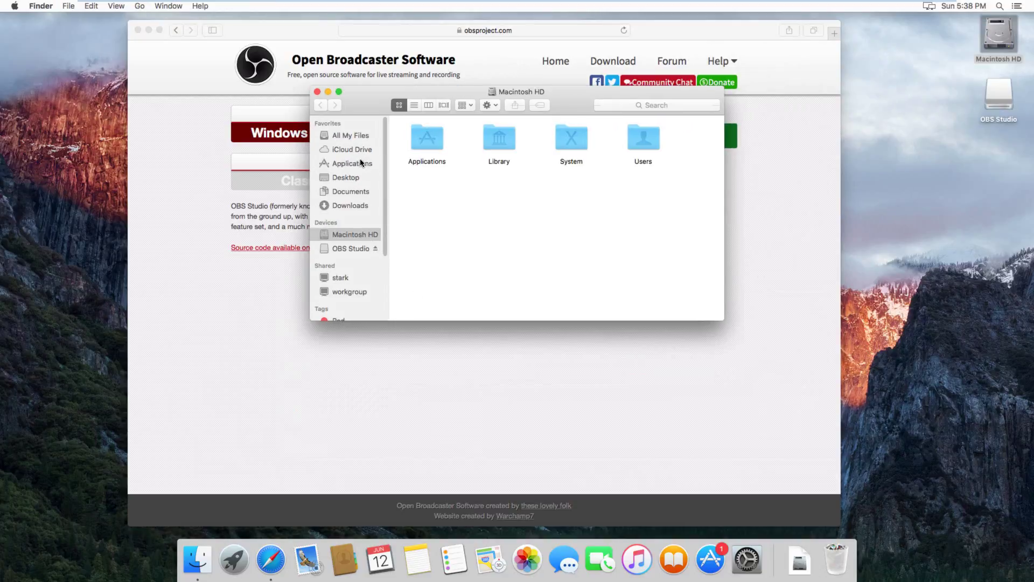
left_click(360, 160)
scroll(580, 236, "down", 2)
scroll(580, 236, "down", 5)
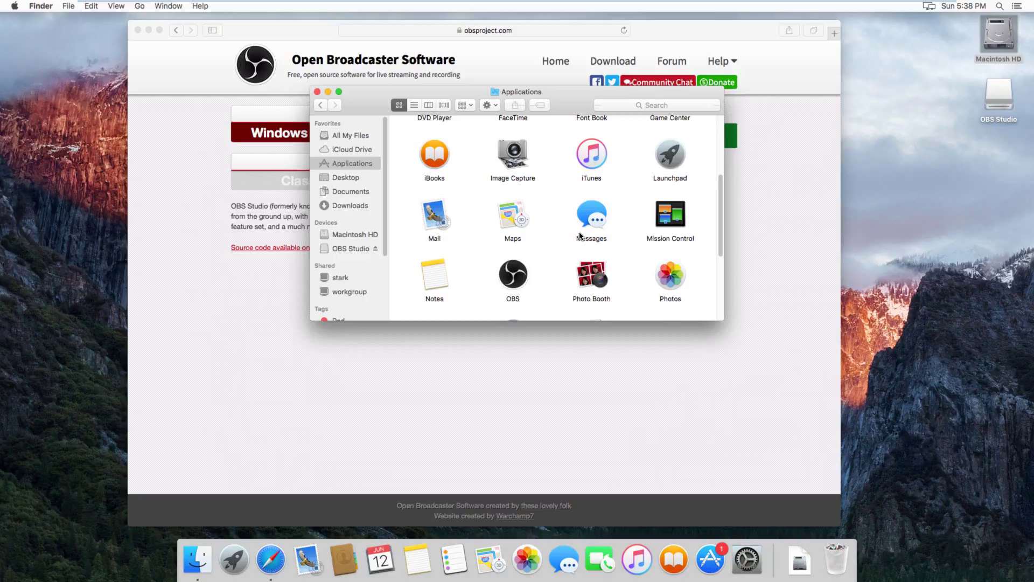
double_click(515, 299)
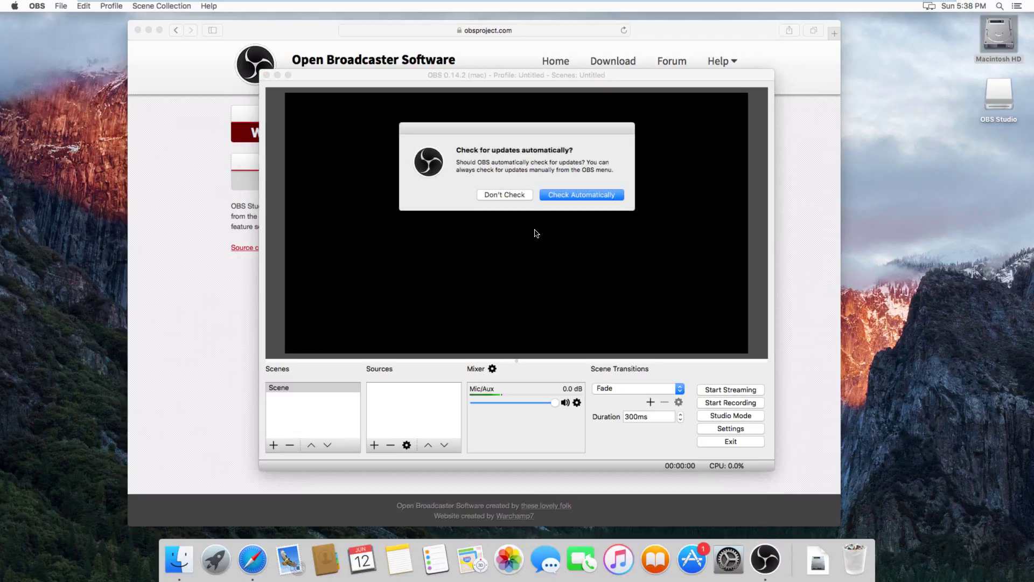
Choose Don't Check in the automatic update prompt to reach the empty OBS main window
left_click(522, 194)
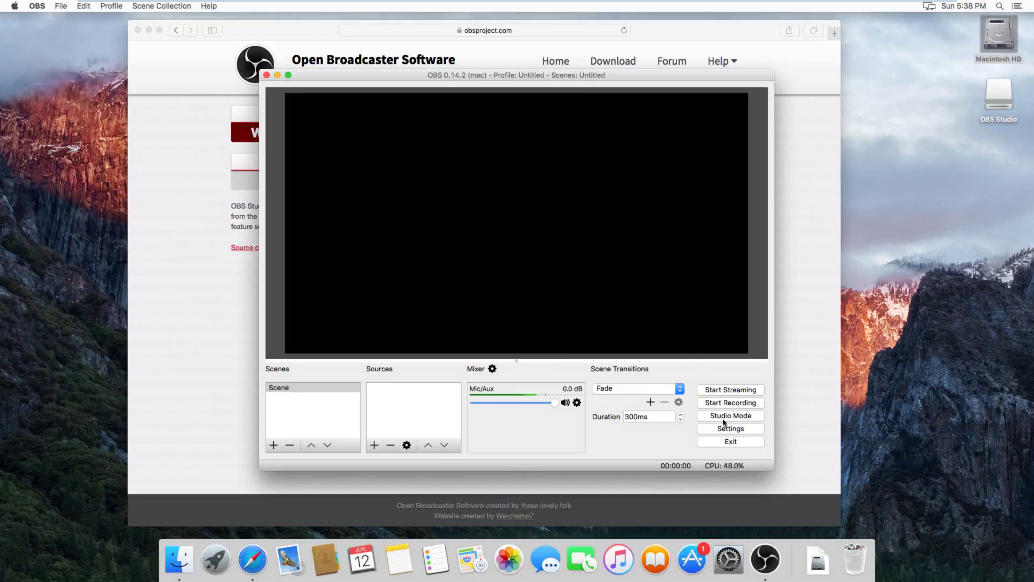
Review the Video settings: 1920x1080 base and output resolution at 30 FPS
left_click(736, 430)
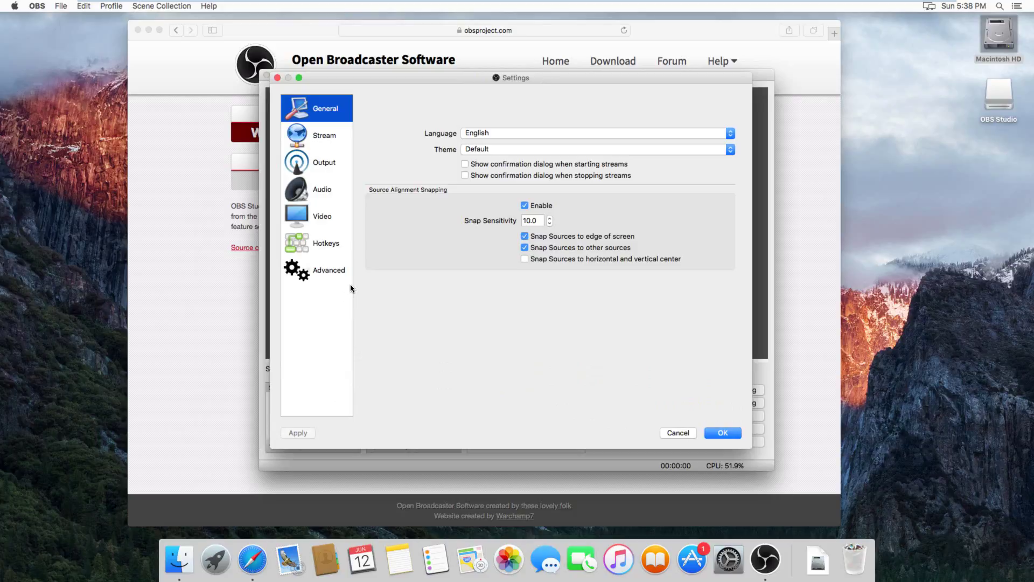
left_click(325, 217)
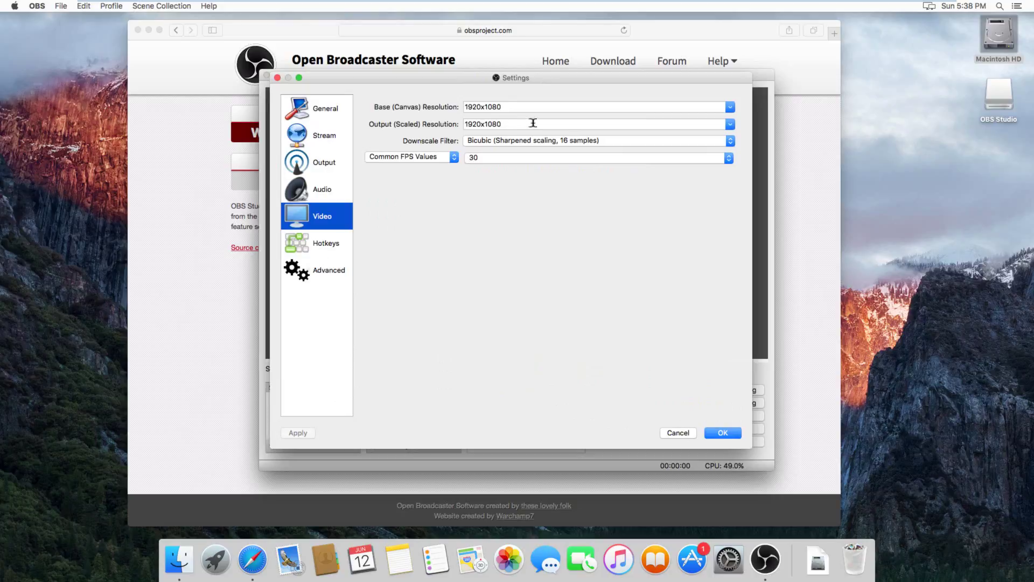
left_click(542, 109)
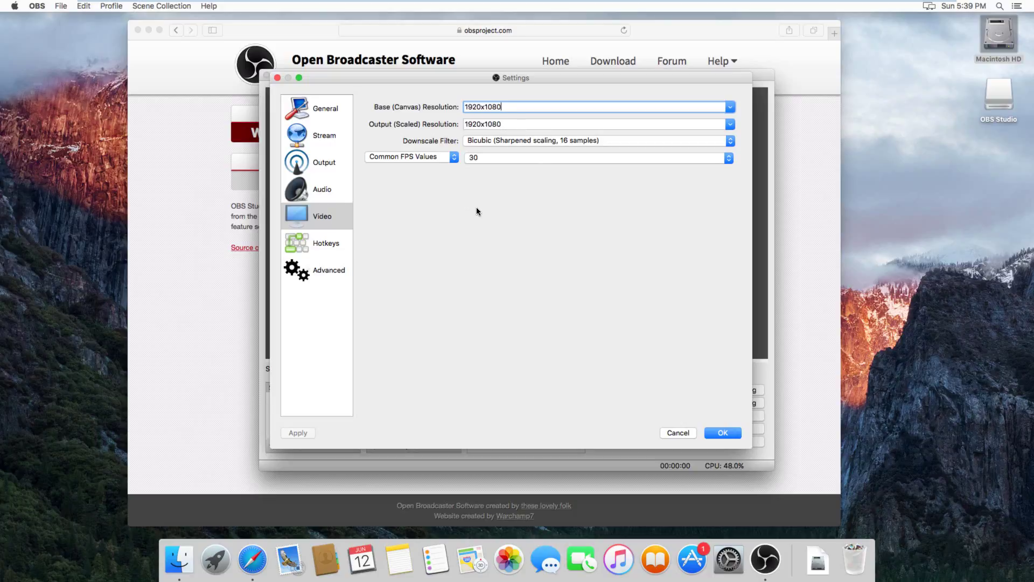
On the Output page, confirm 9000 video bitrate and keep mp4 as the recording format
left_click(330, 162)
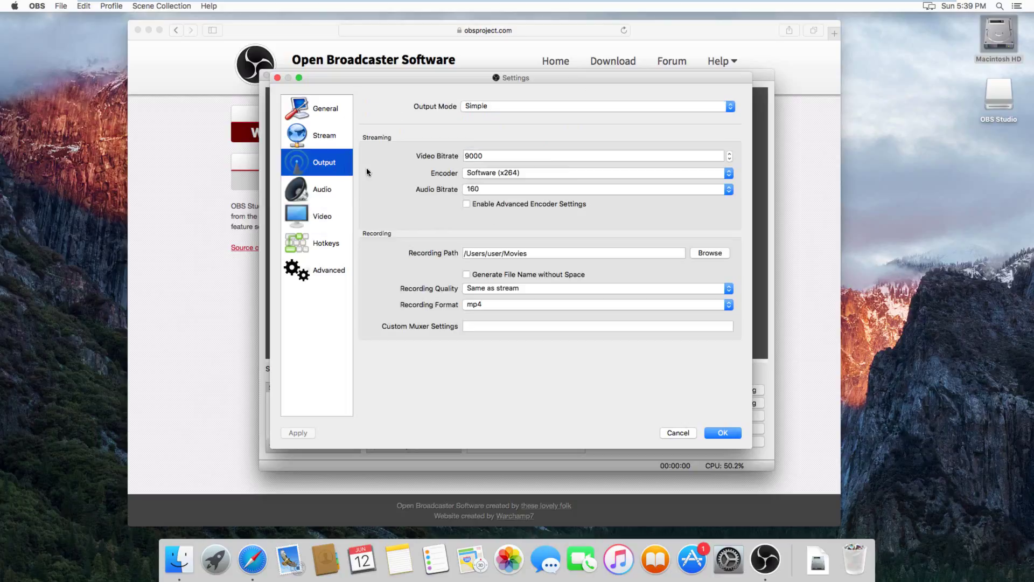
left_click(494, 156)
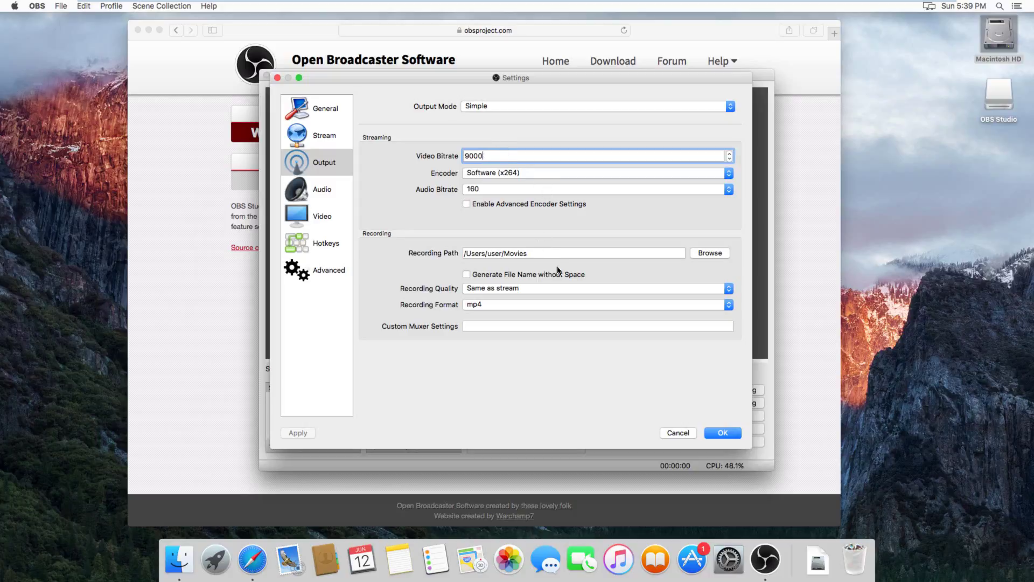
left_click(494, 305)
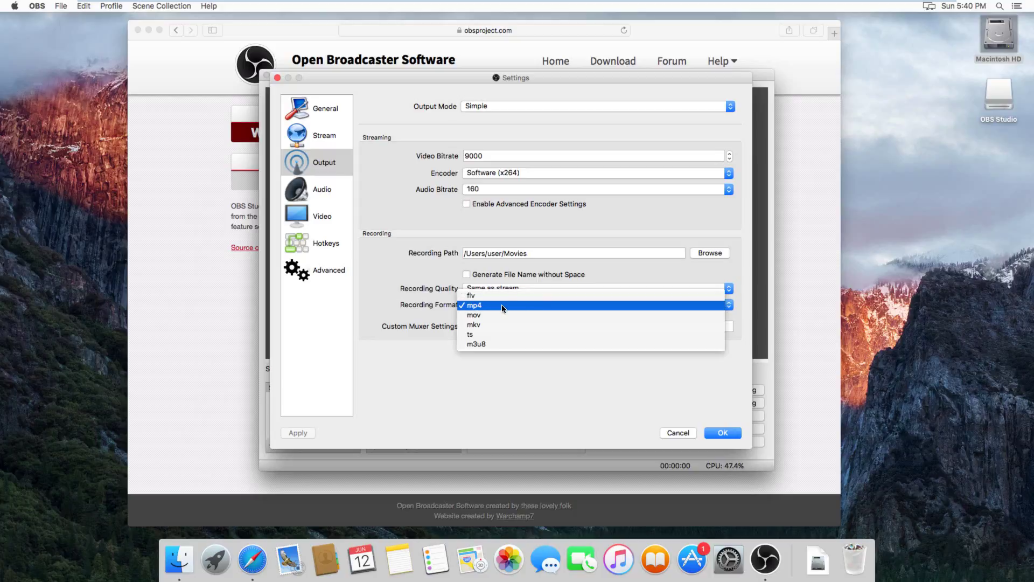
left_click(447, 386)
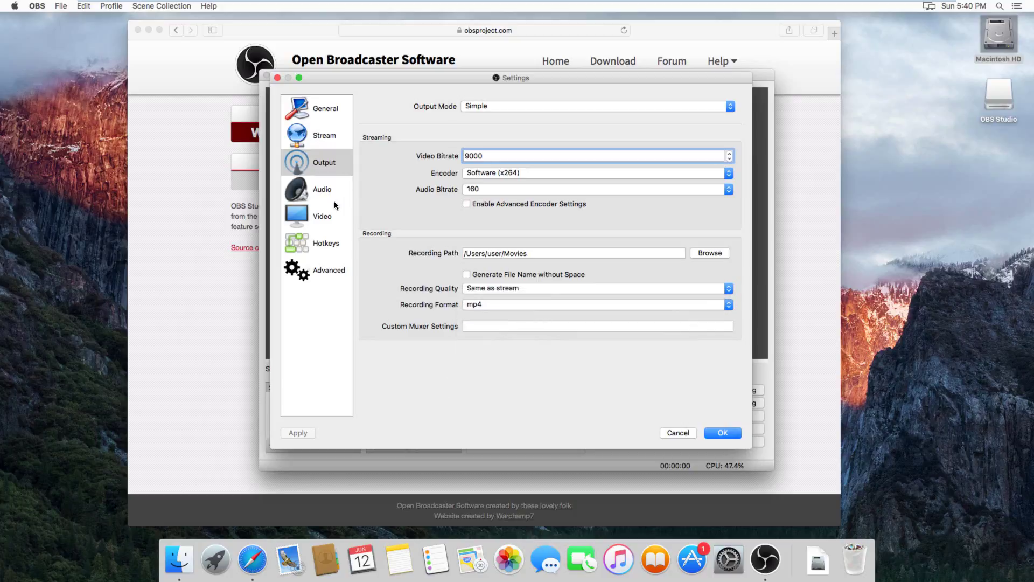
Save the settings and add a Display Capture source capturing Display 0 to the scene
left_click(723, 432)
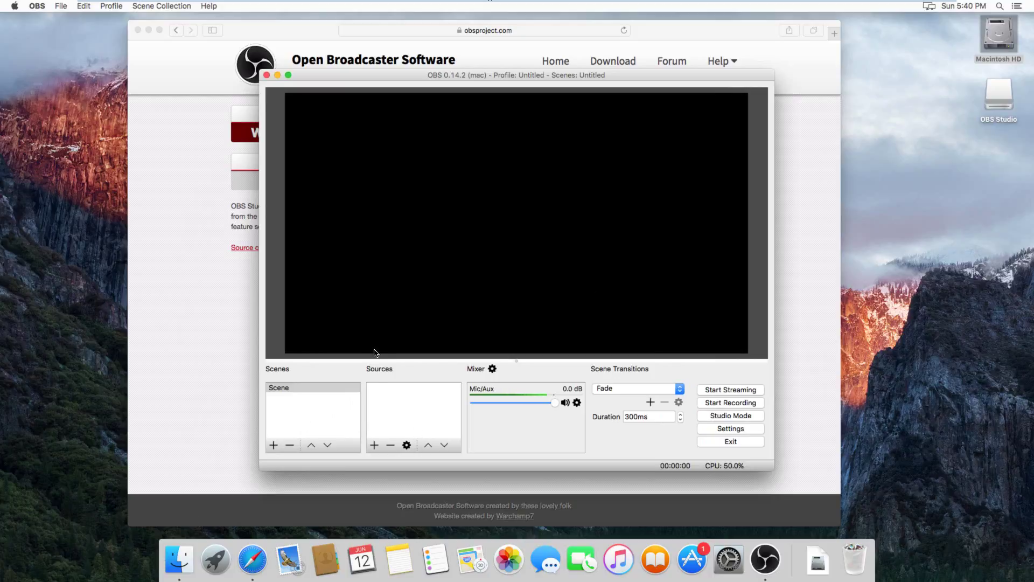
left_click(374, 445)
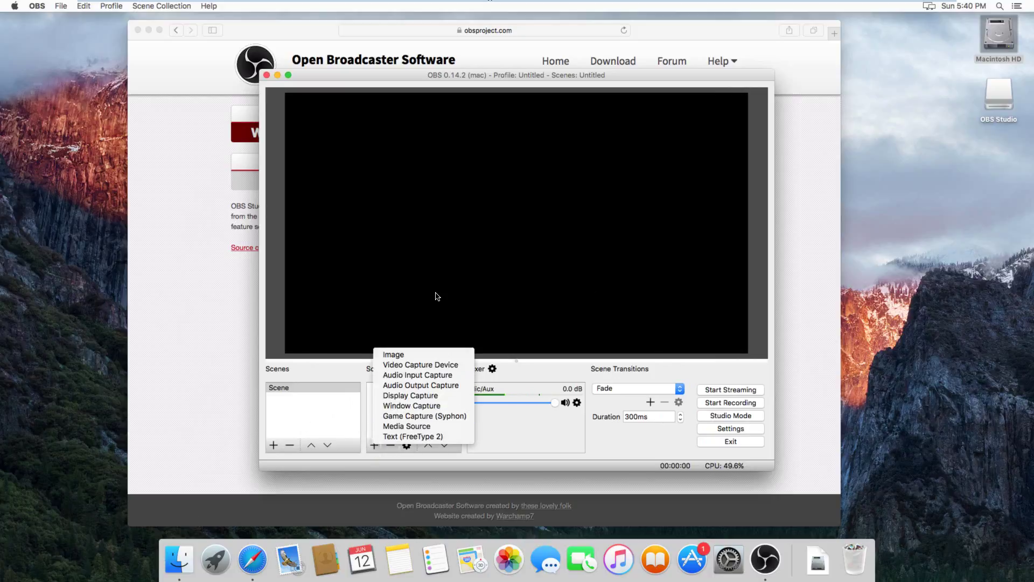
left_click(437, 397)
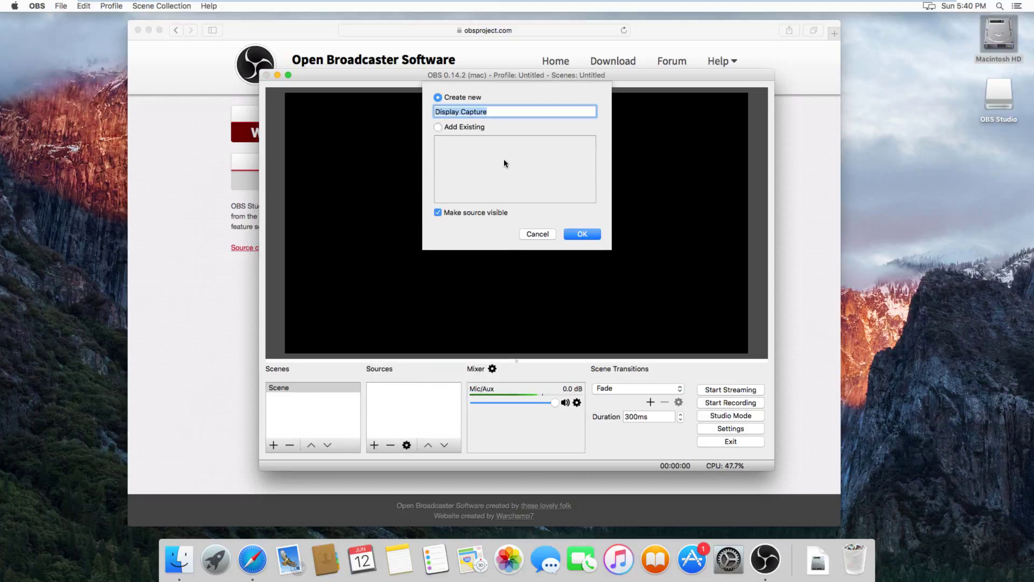
left_click(582, 234)
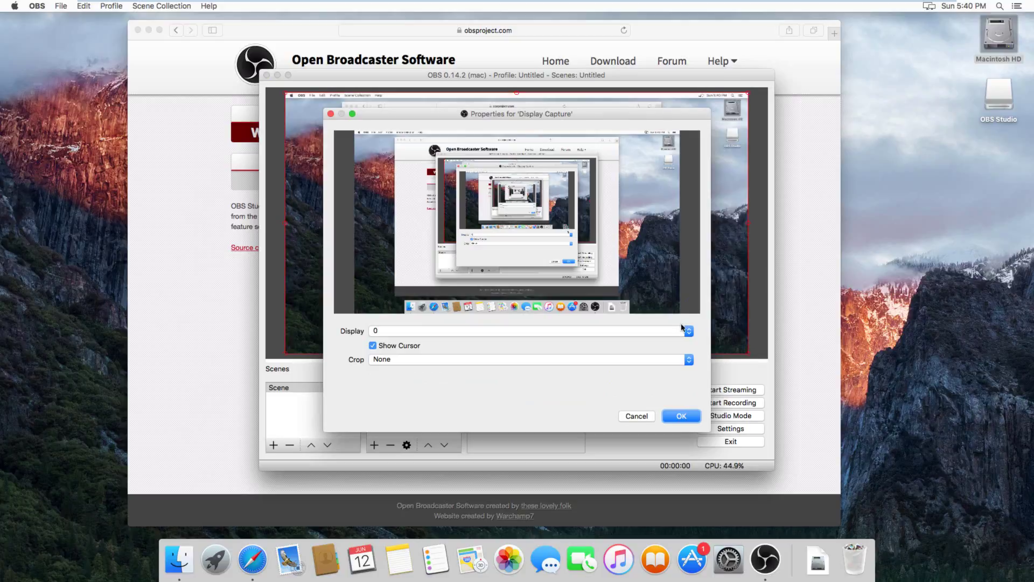
left_click(688, 332)
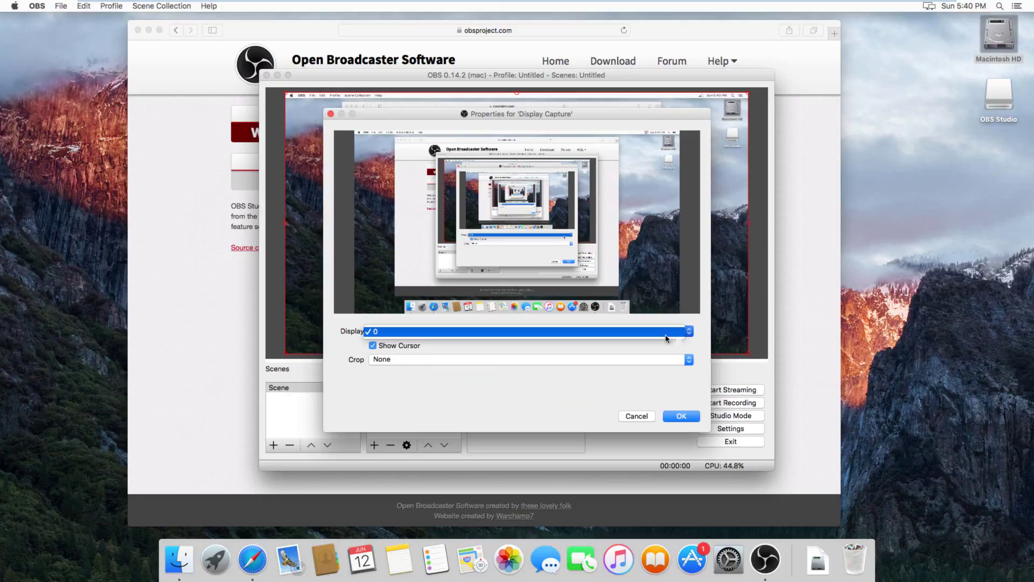
left_click(609, 370)
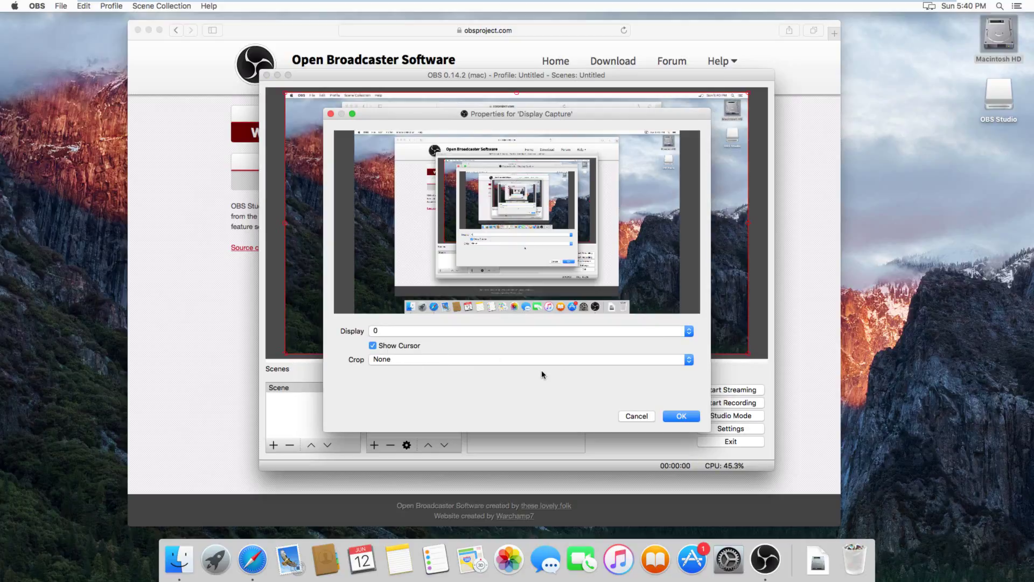
left_click(678, 415)
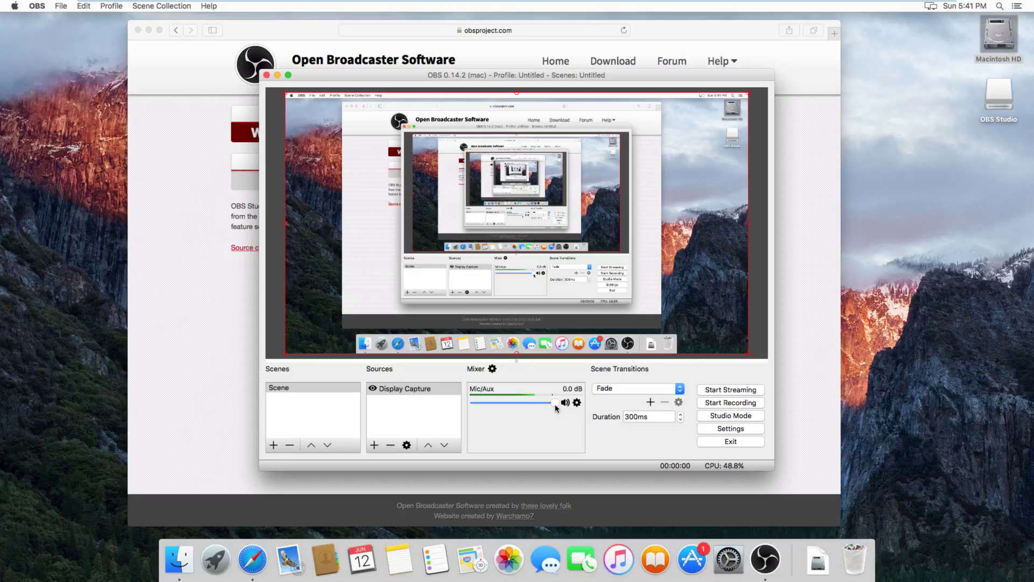
left_click_drag(555, 403, 474, 403)
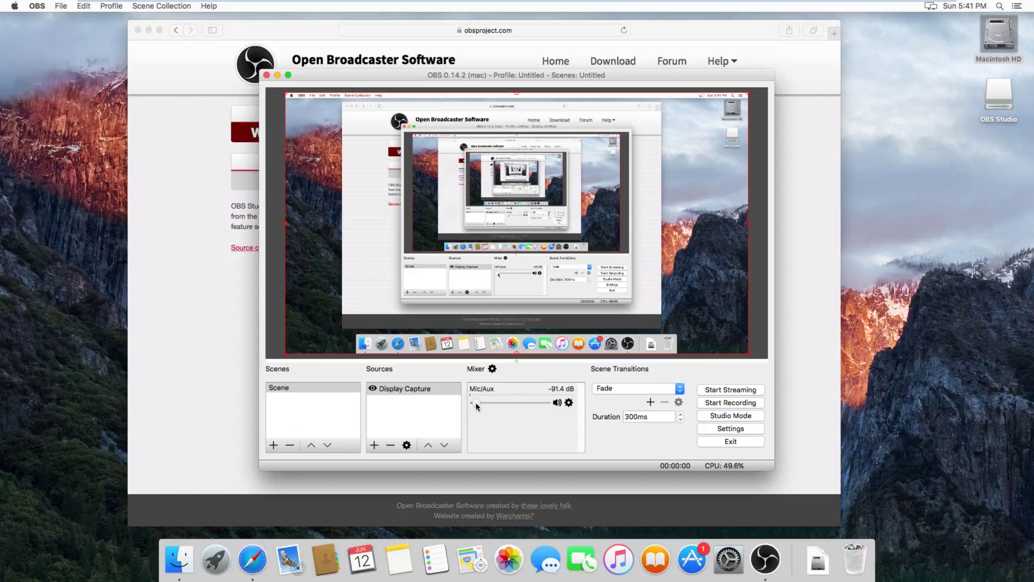
left_click_drag(476, 402, 547, 402)
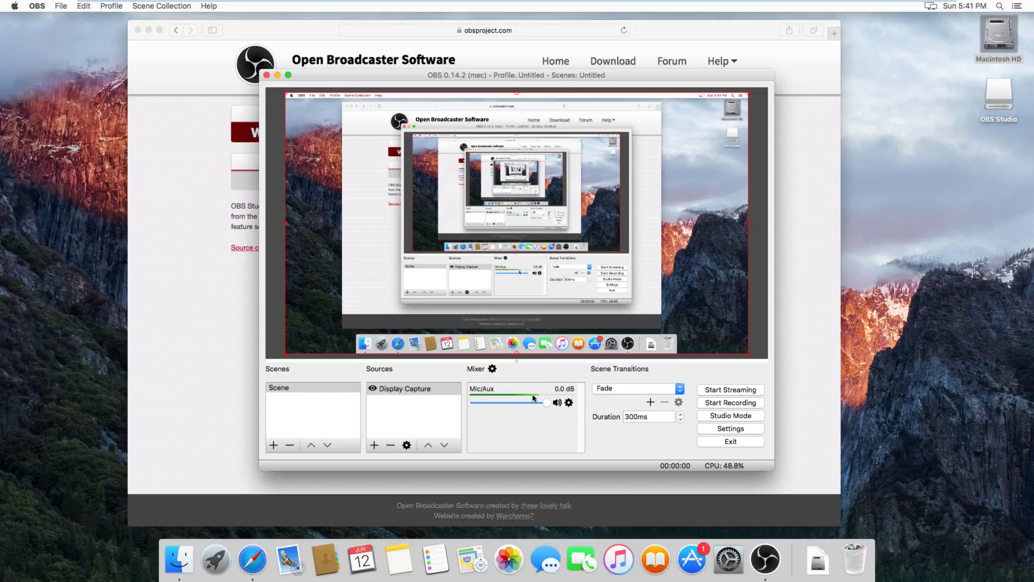
left_click(568, 403)
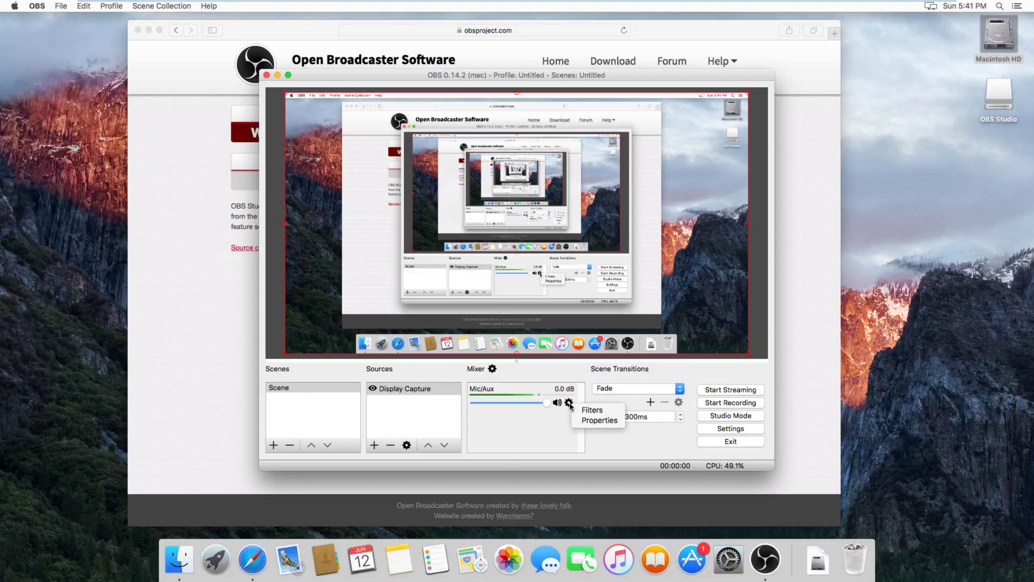
left_click(587, 420)
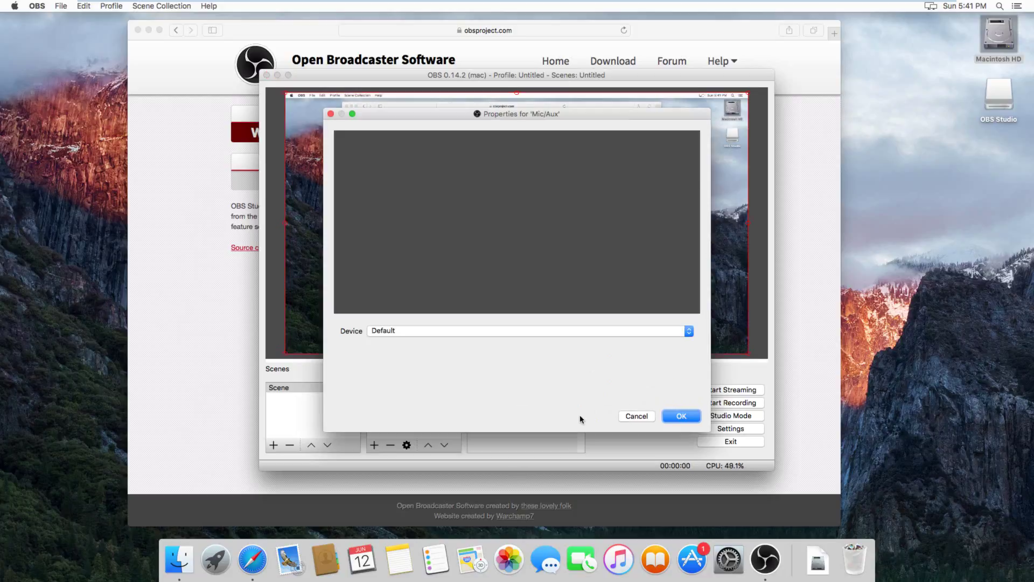
left_click(580, 333)
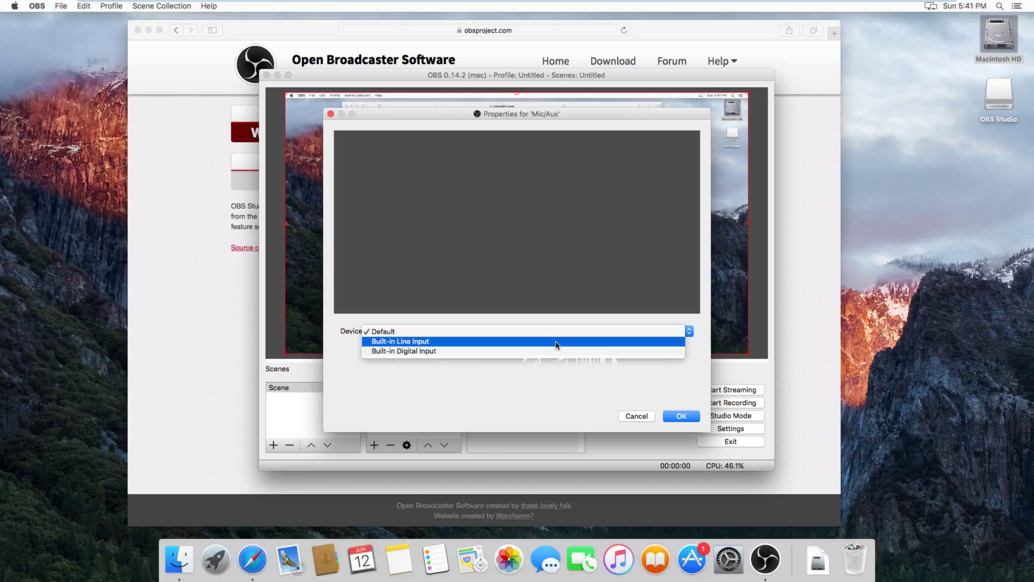
left_click(598, 388)
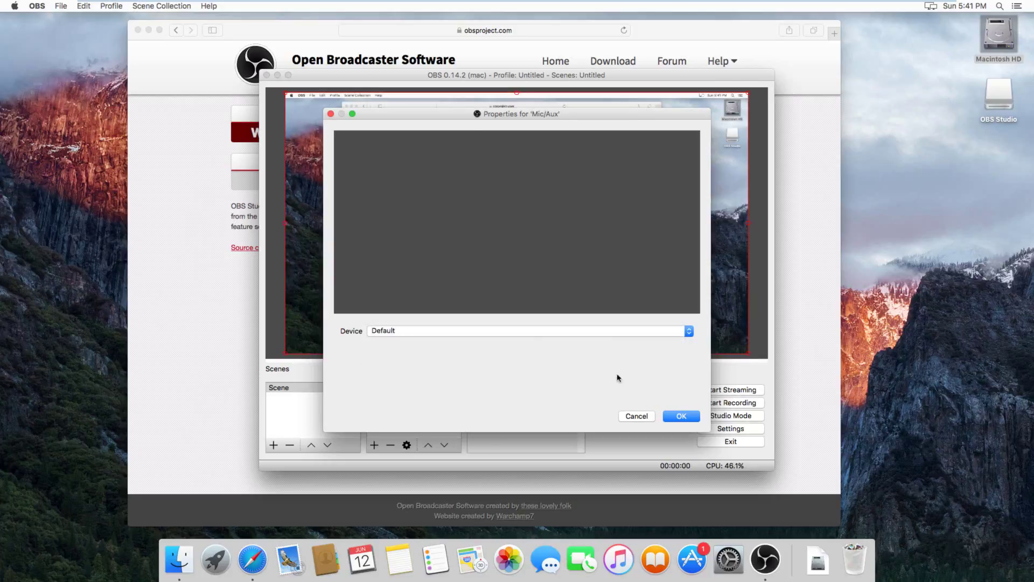
left_click(677, 414)
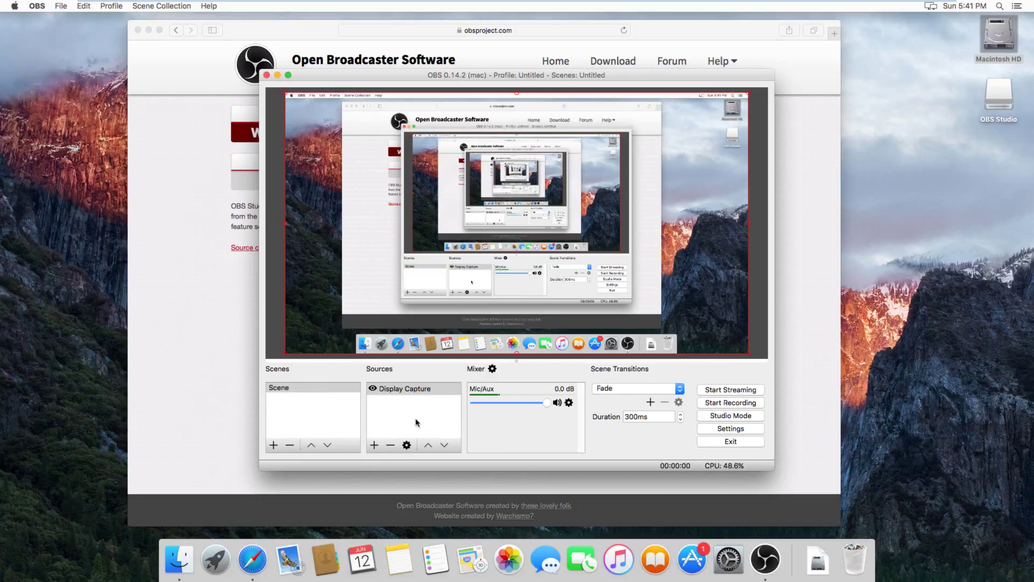
Add an Audio Output Capture source with default properties next to Display Capture
left_click(374, 445)
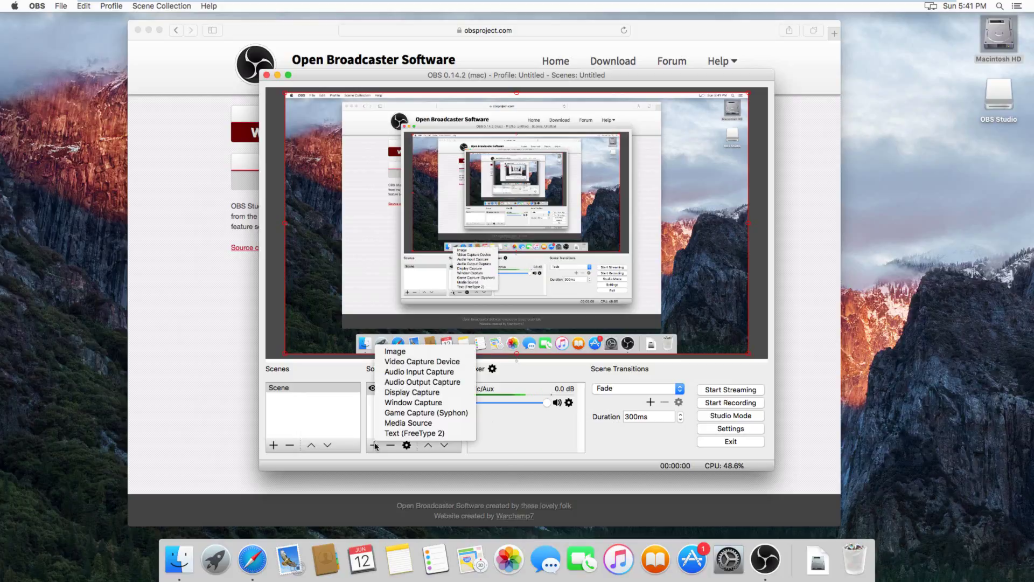
left_click(435, 383)
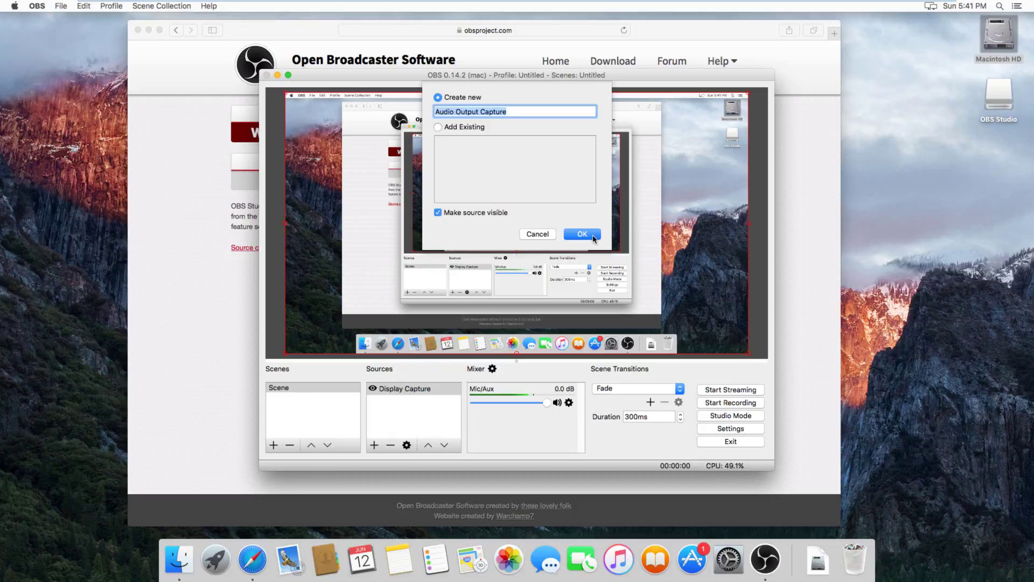
left_click(592, 235)
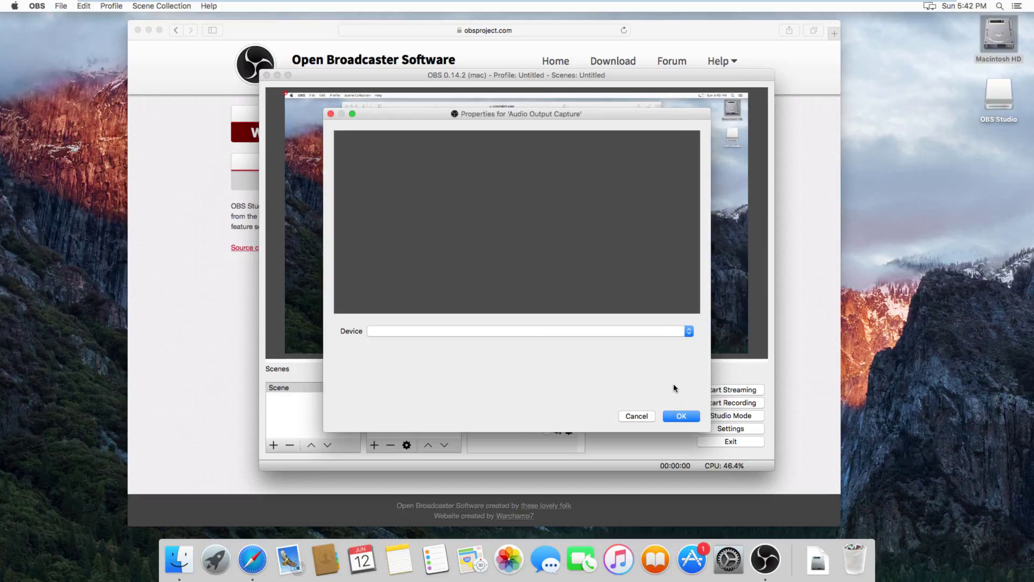
left_click(680, 416)
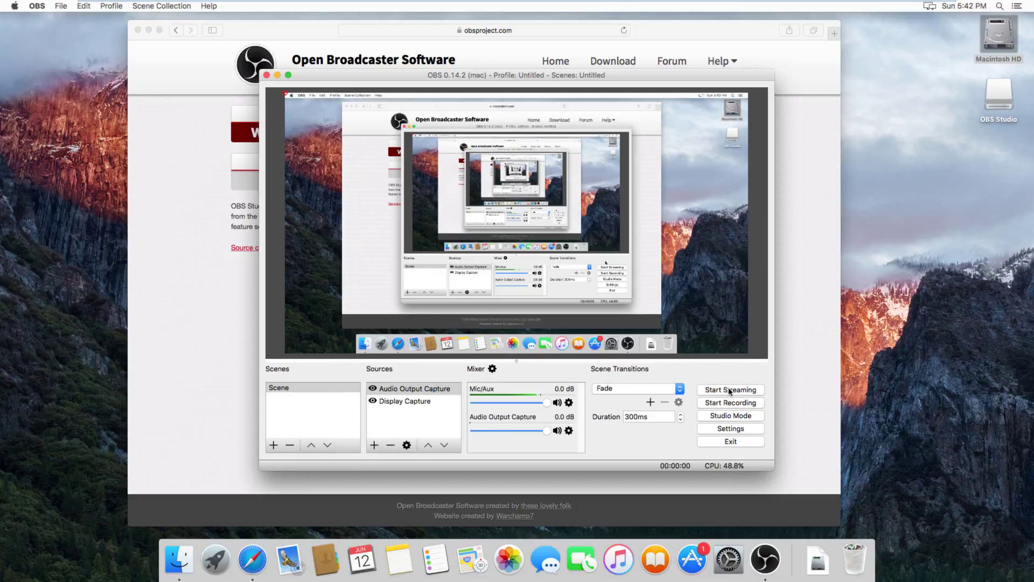
Record about 4 seconds of screen and audio, then stop the recording
left_click(736, 404)
left_click(751, 403)
left_click(65, 6)
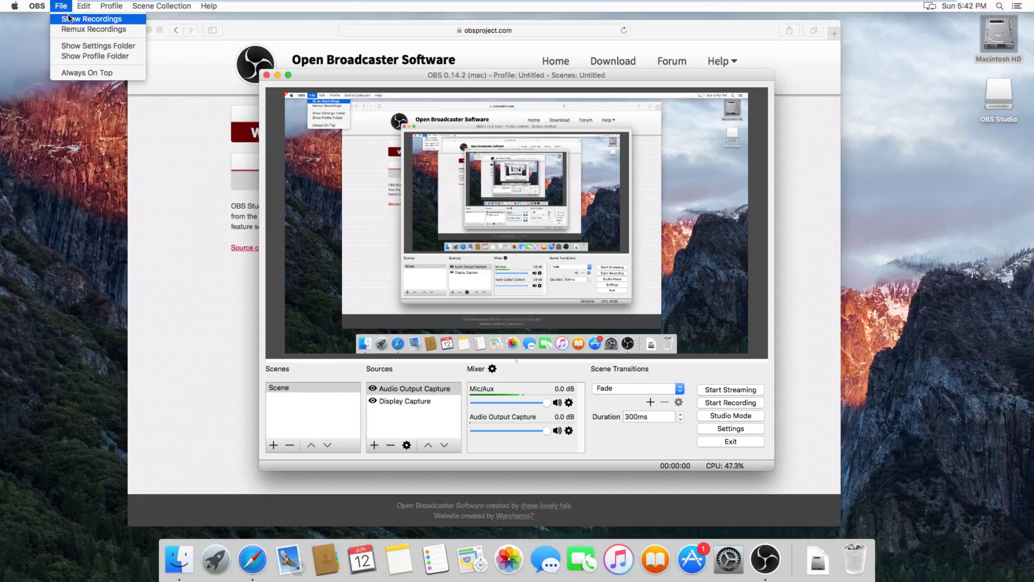
left_click(68, 19)
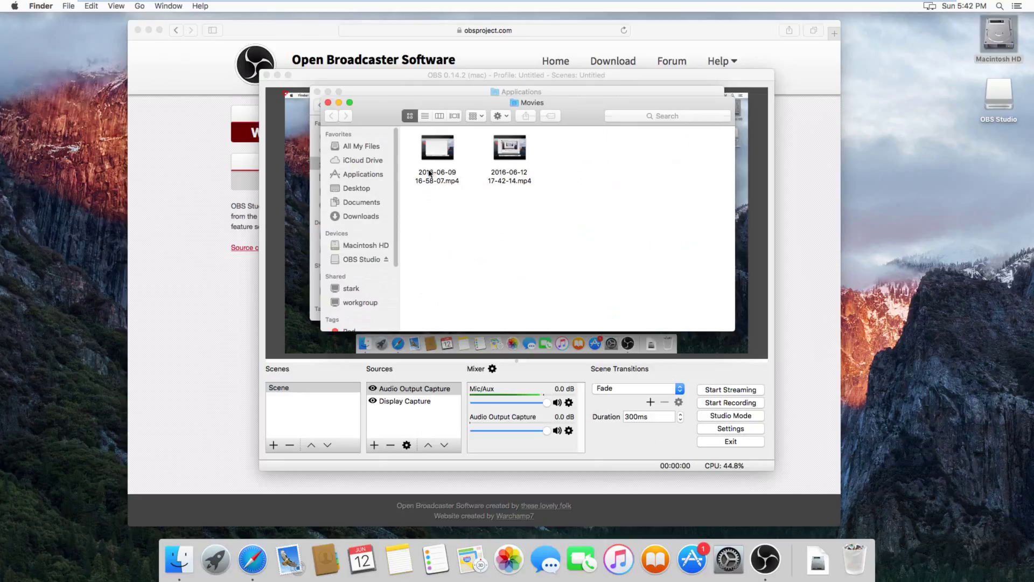
left_click(514, 153)
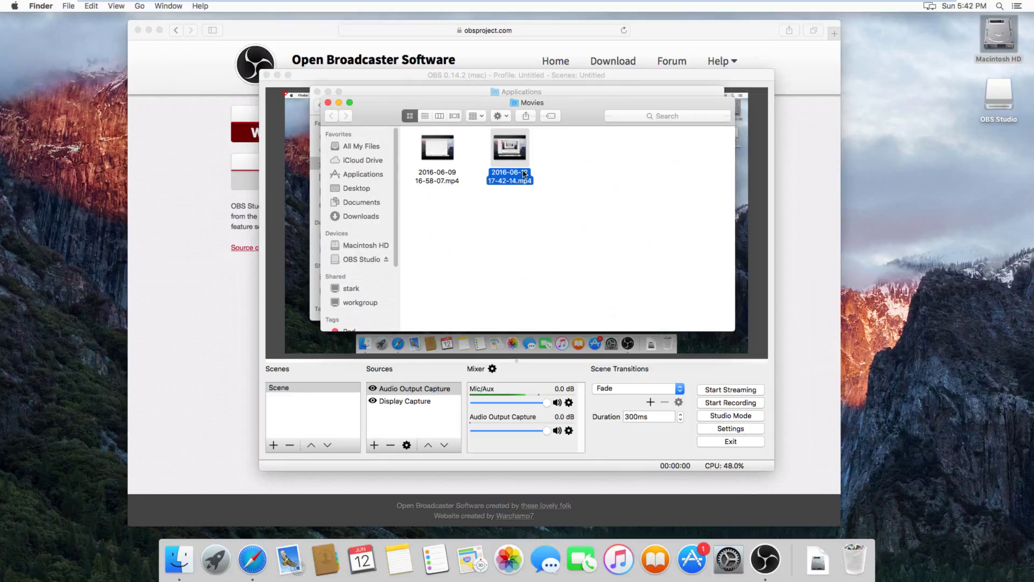
double_click(521, 159)
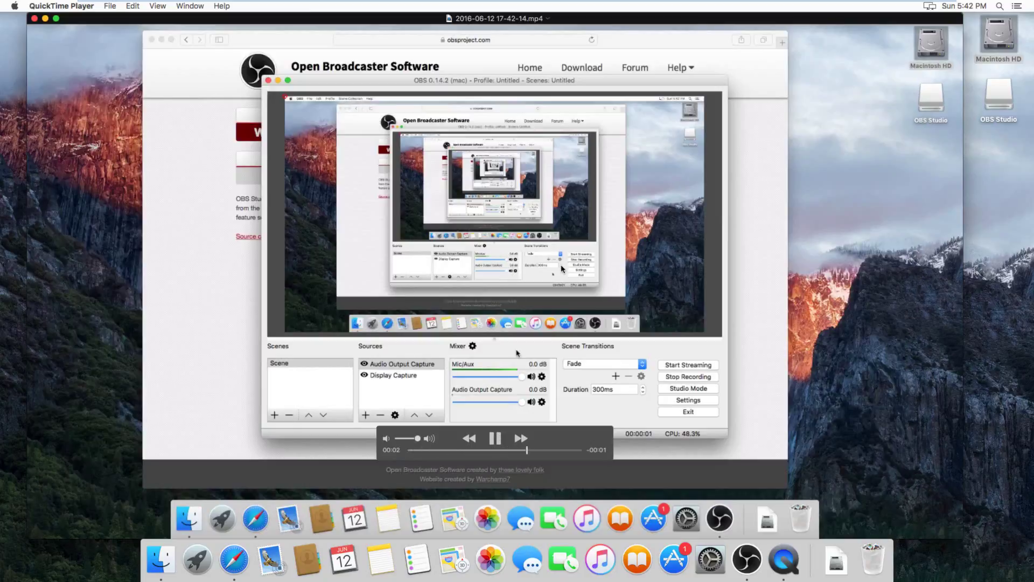
left_click(34, 19)
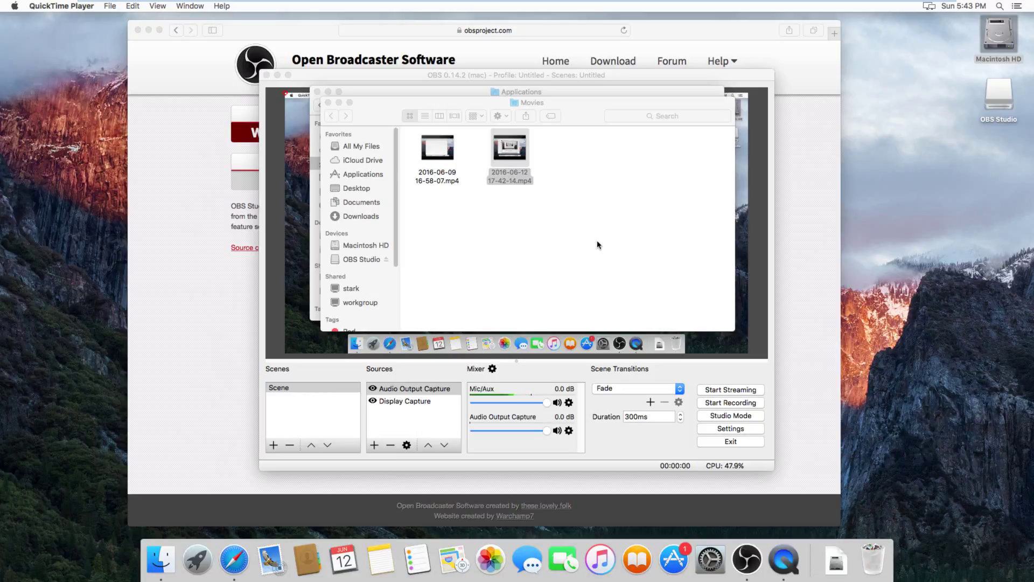
key("super+q")
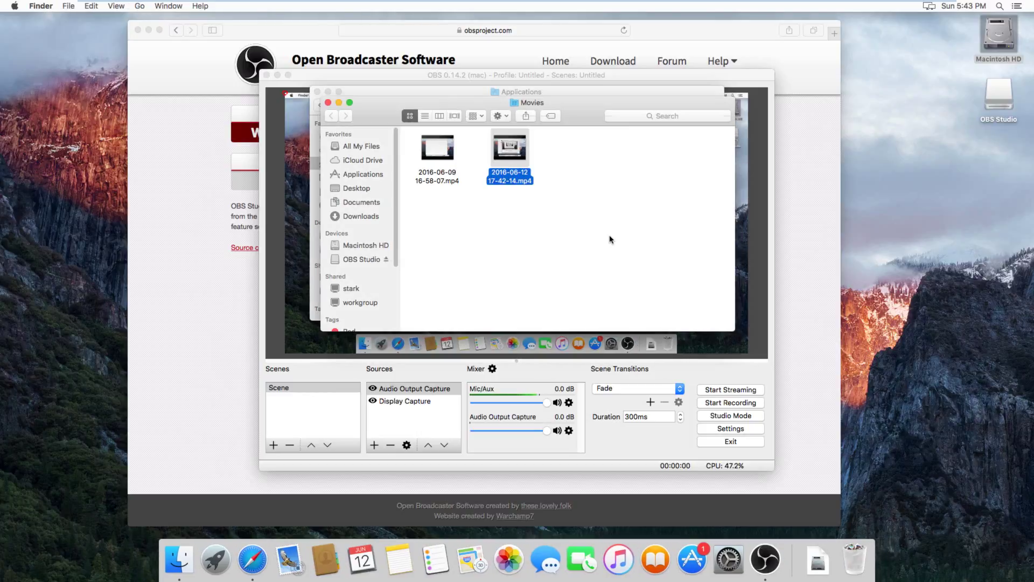